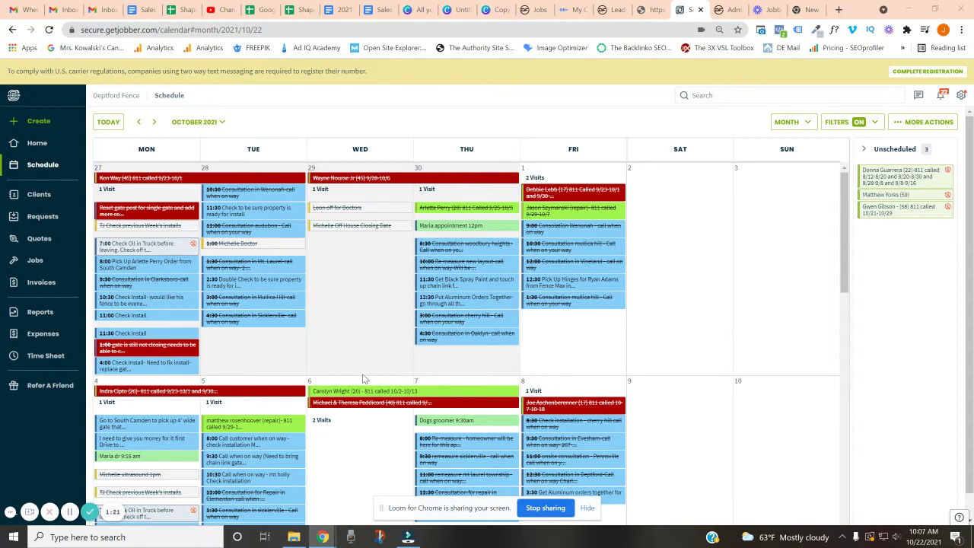
Switch to the Kitchen Sink admin tab and open the Pipeline page's four boards
scroll(354, 379, down, 1)
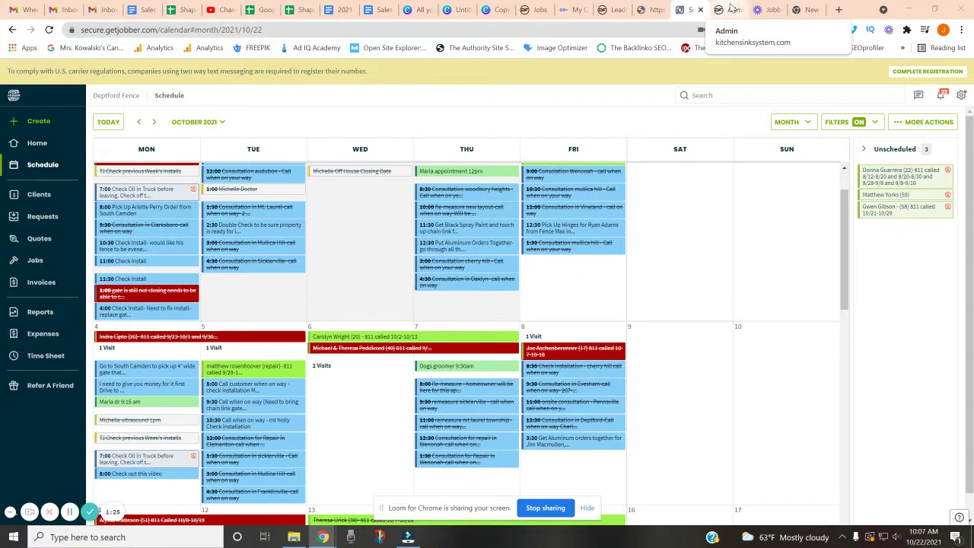
click(725, 9)
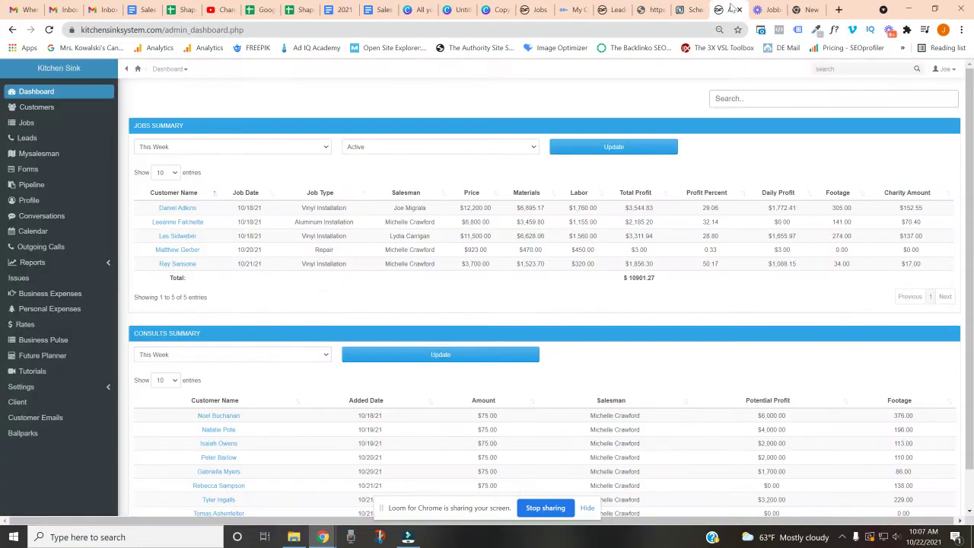
click(32, 185)
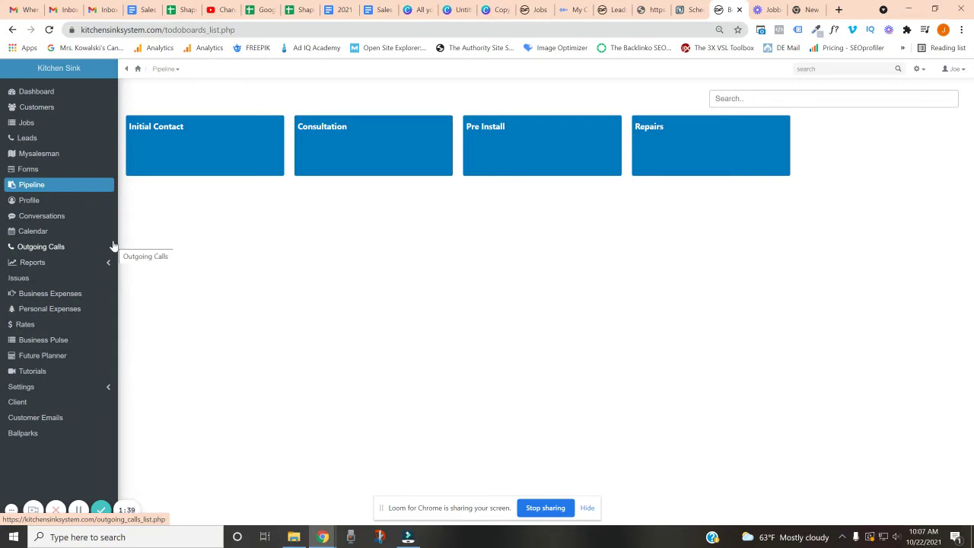
Open the Initial Contact board and scroll through its New Lead to Follow Up columns
click(150, 139)
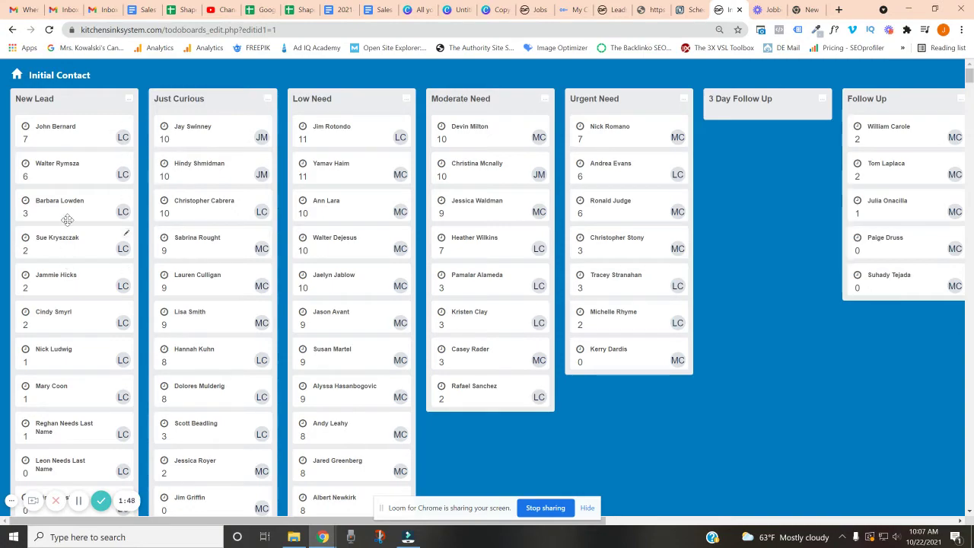
scroll(36, 218, down, 5)
scroll(36, 218, down, 2)
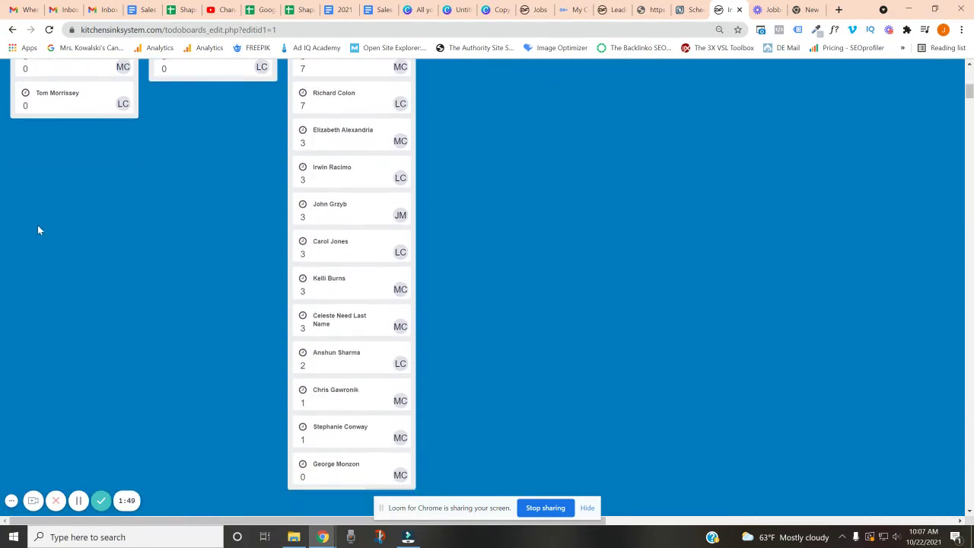
scroll(38, 229, up, 7)
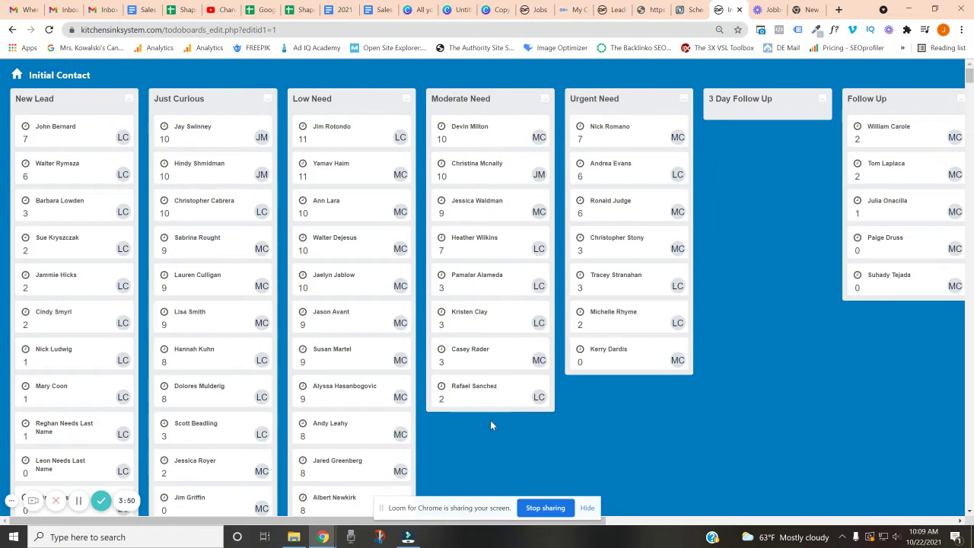
Scroll across Initial Contact's later columns like Left Message, then return to the pipeline boards list
scroll(384, 229, right, 4)
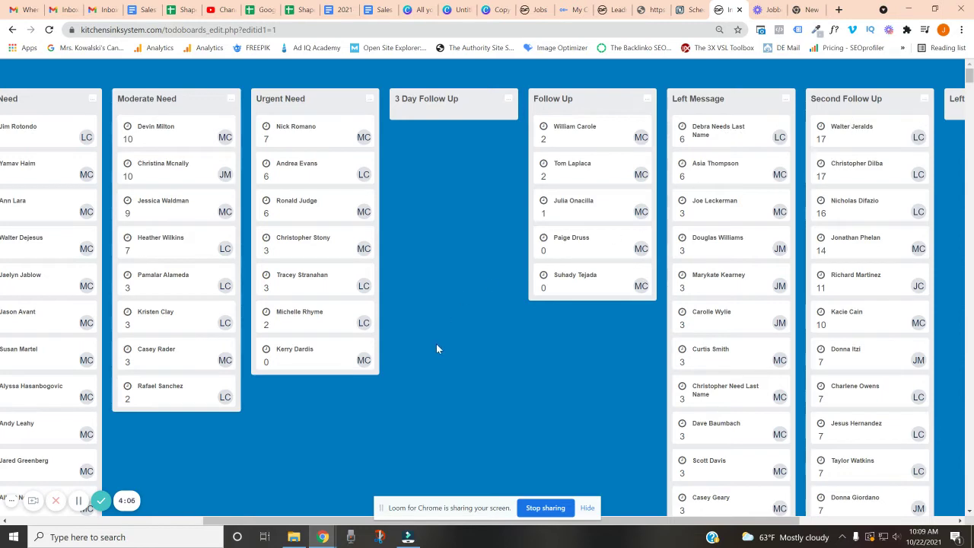
drag(254, 522, 61, 523)
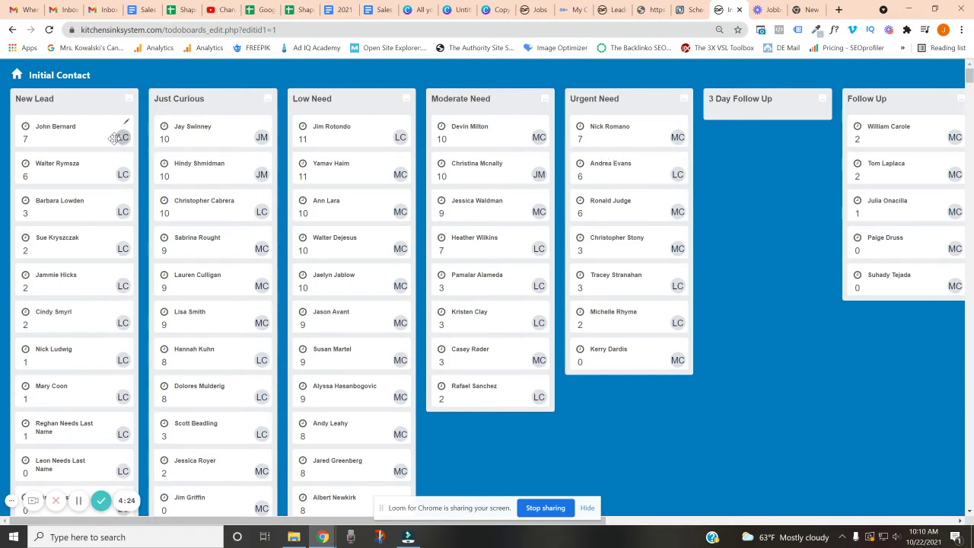
click(15, 76)
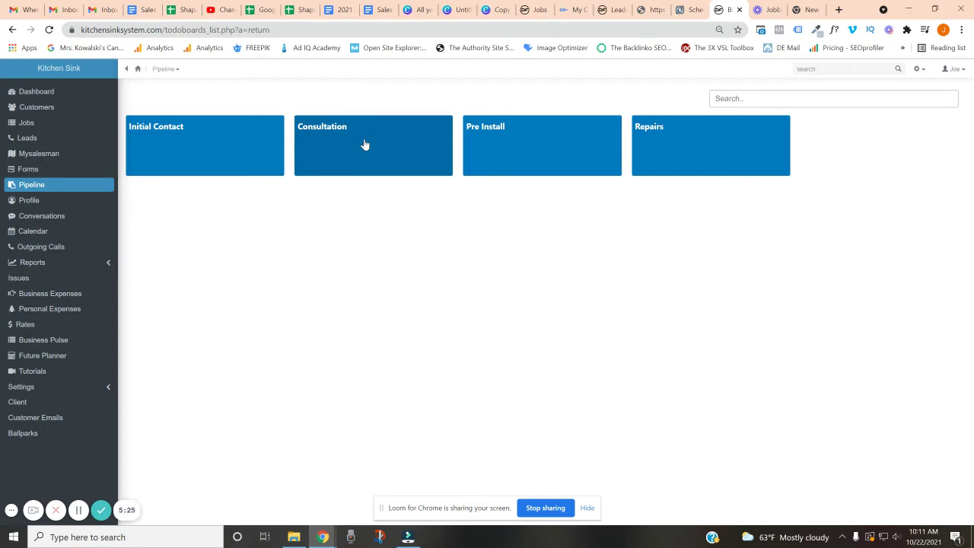
Open the Consultation board to review Scheduled Onsite and Sent Final Quote leads, then return home
click(352, 161)
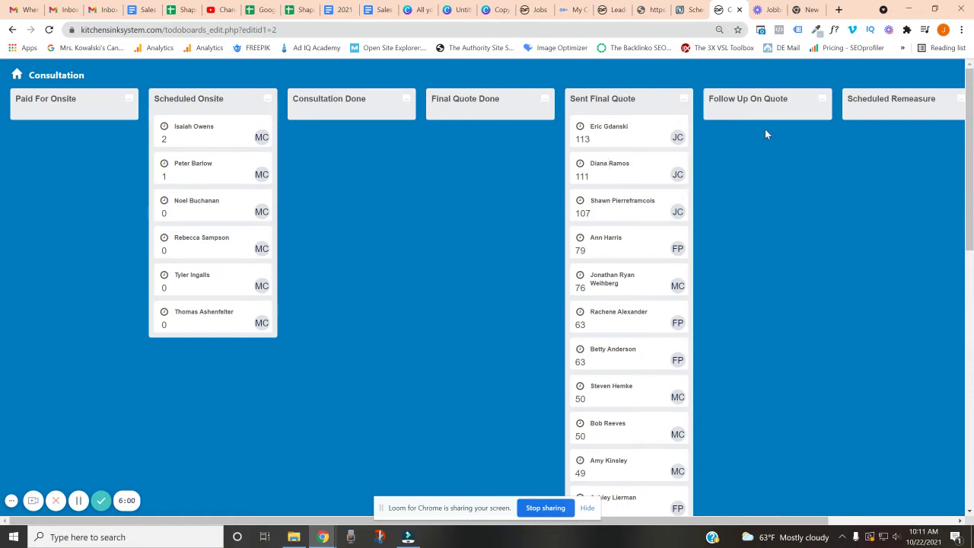
click(16, 75)
click(500, 134)
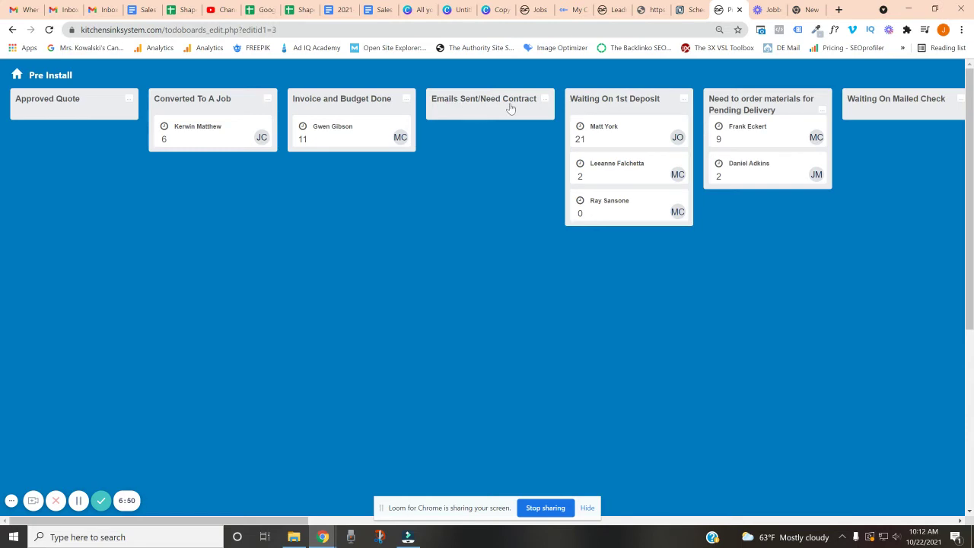
drag(287, 521, 402, 519)
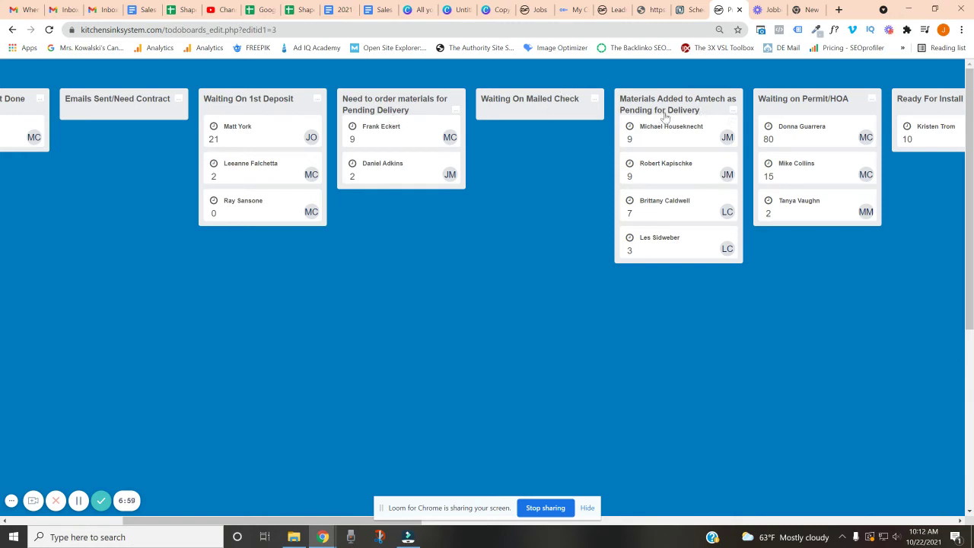
drag(341, 521, 509, 520)
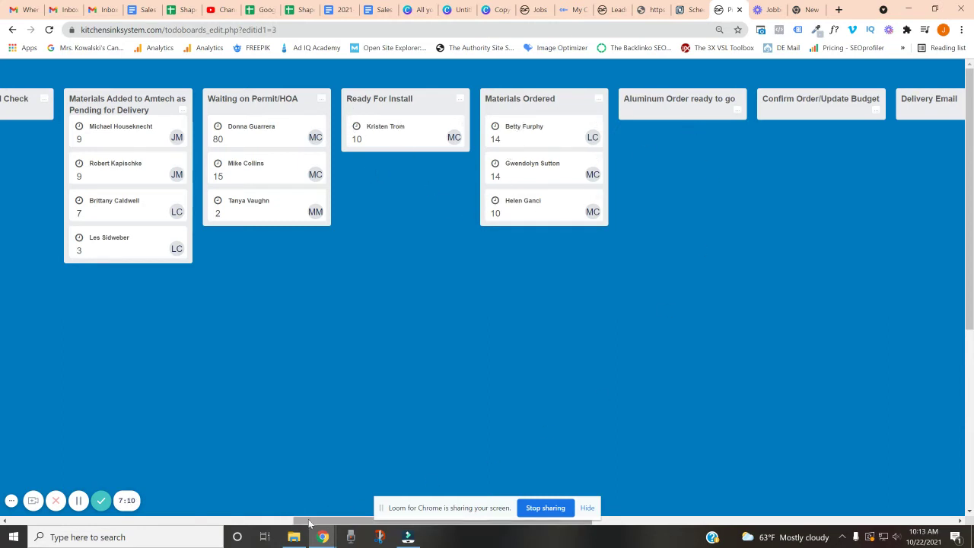
drag(310, 523, 426, 523)
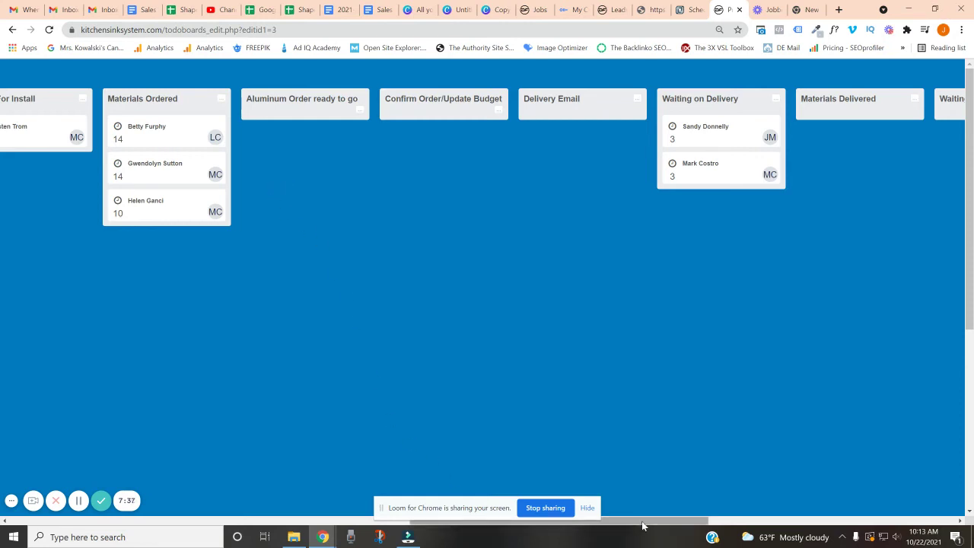
drag(642, 524, 148, 525)
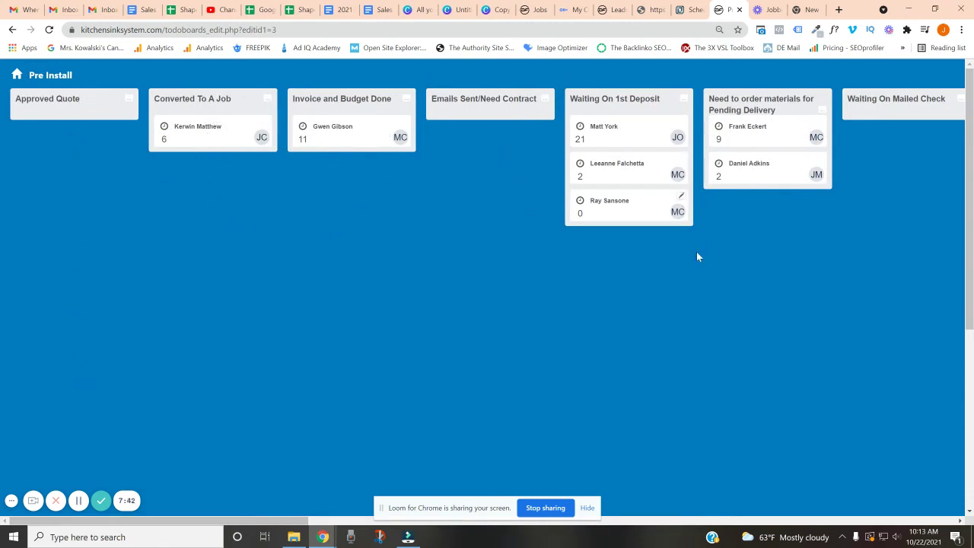
drag(285, 521, 531, 520)
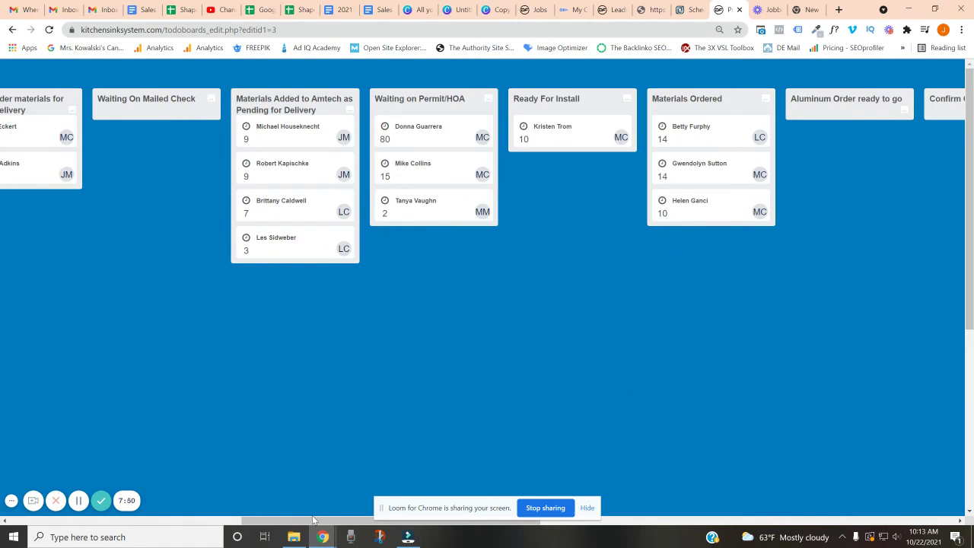
drag(426, 521, 238, 489)
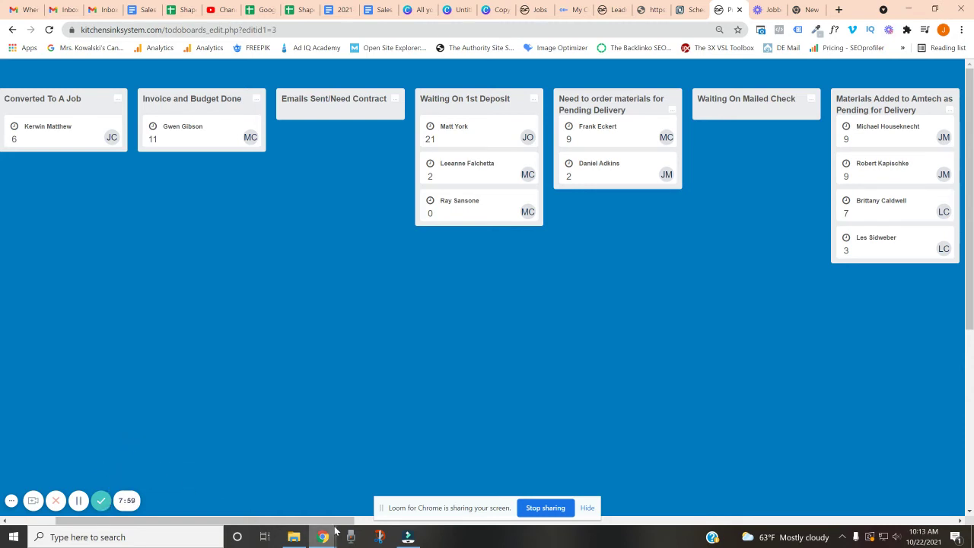
drag(327, 523, 245, 523)
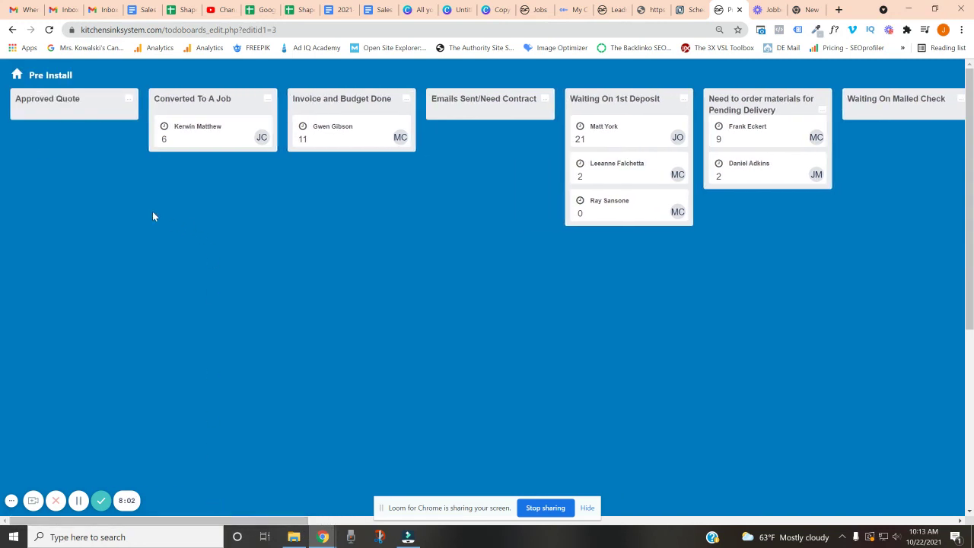
Leave the Pre Install board and return to the four-board Pipeline overview
click(15, 77)
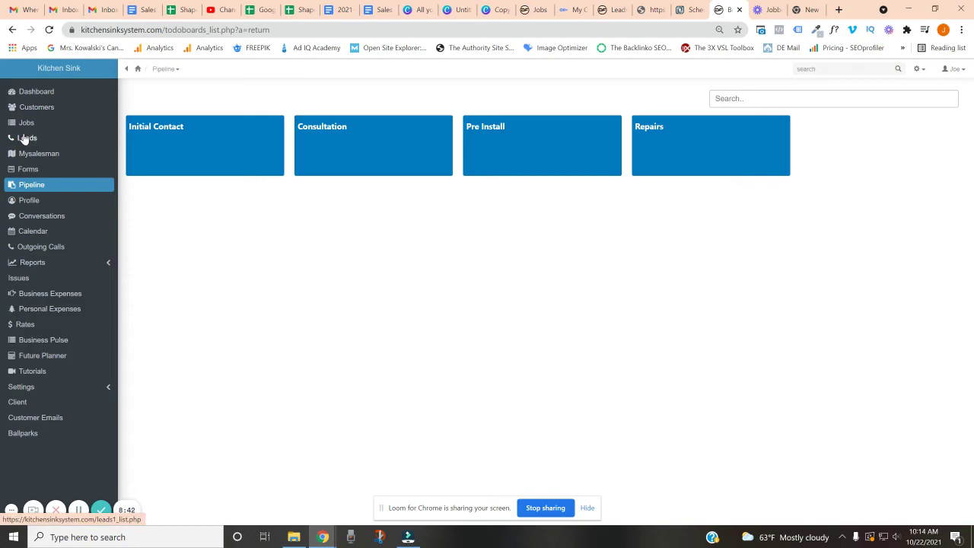
Open Leads to view the 621-call 30-day chart and scroll to the call log
click(24, 138)
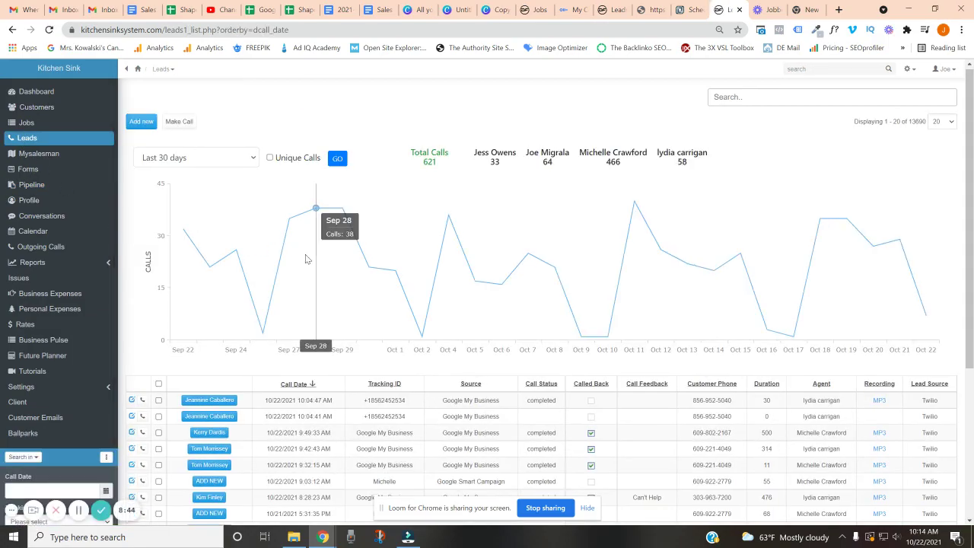
scroll(305, 259, down, 2)
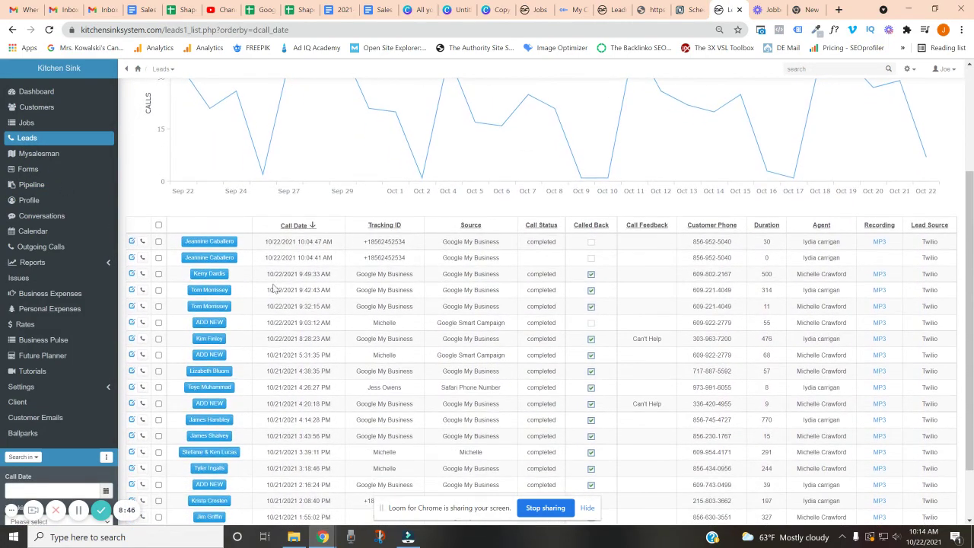
scroll(274, 288, down, 1)
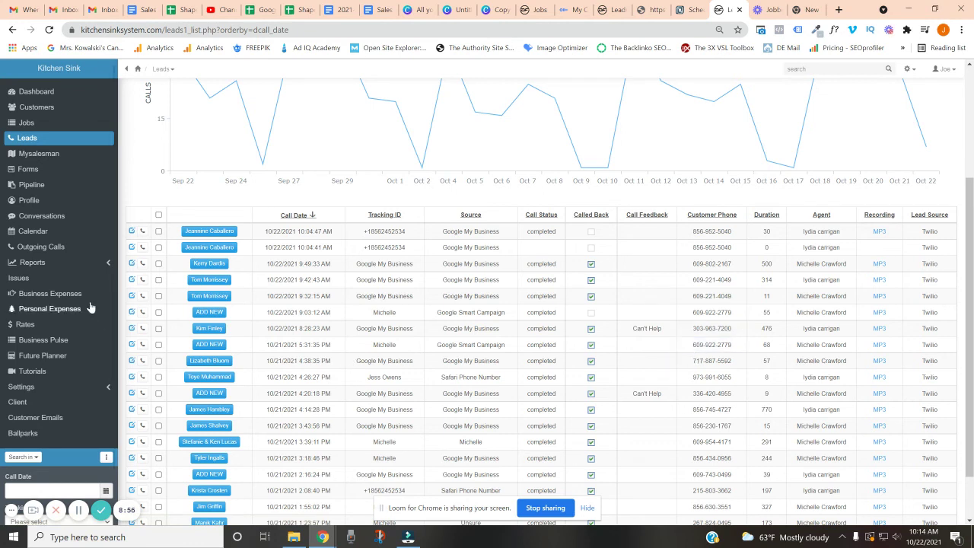
Load the Snapshot Report with the date range set to This Month
click(53, 264)
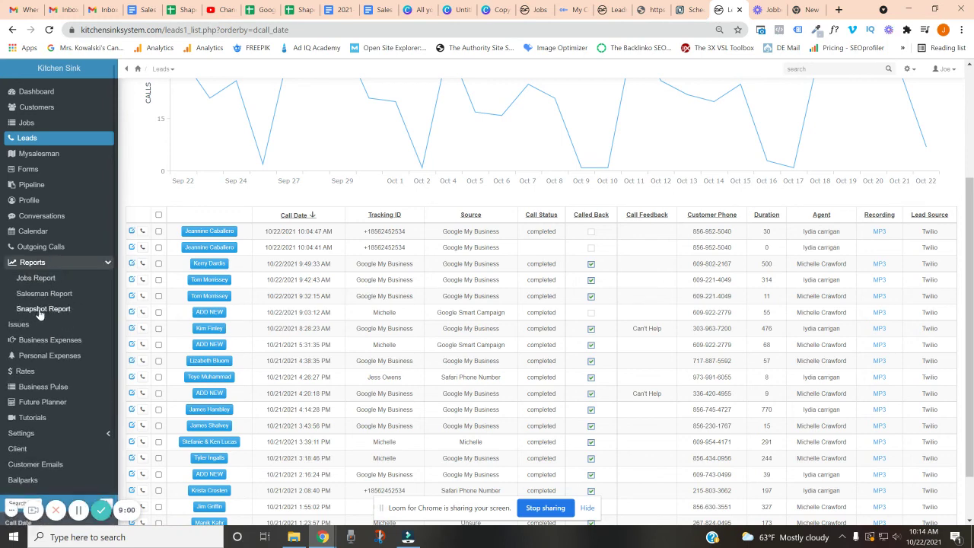
click(43, 308)
click(270, 145)
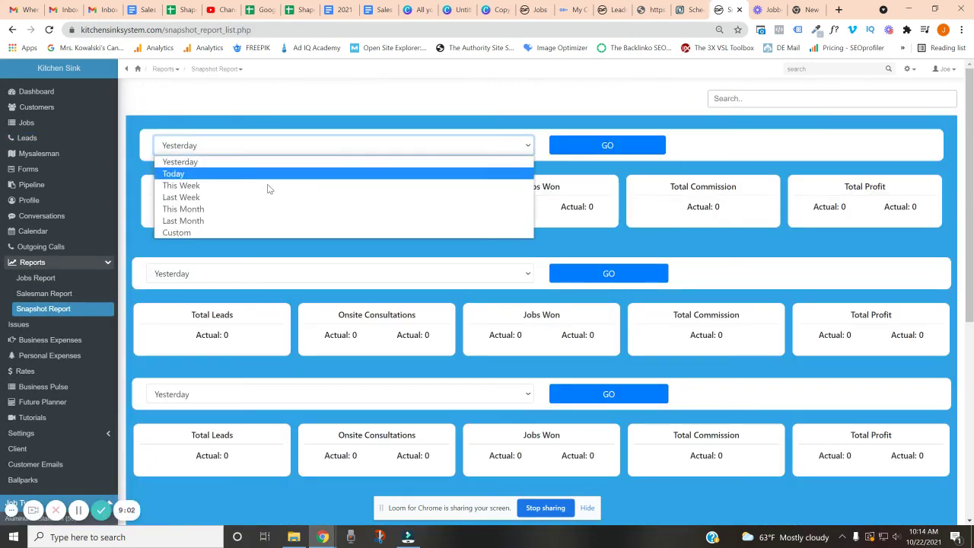
click(211, 210)
click(592, 146)
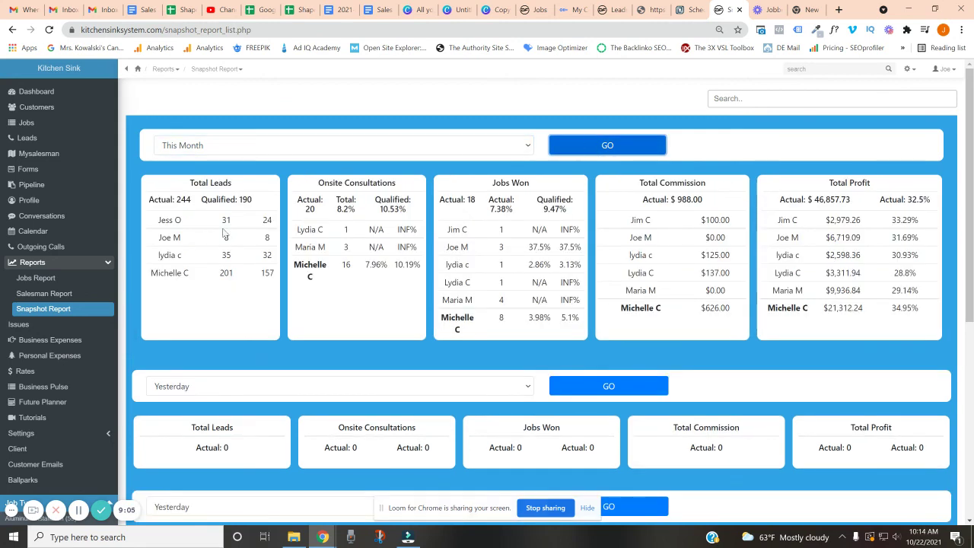
Highlight the 244 total leads, qualified leads, 9.47% jobs-won rate and $46,857.73 profit
double_click(174, 200)
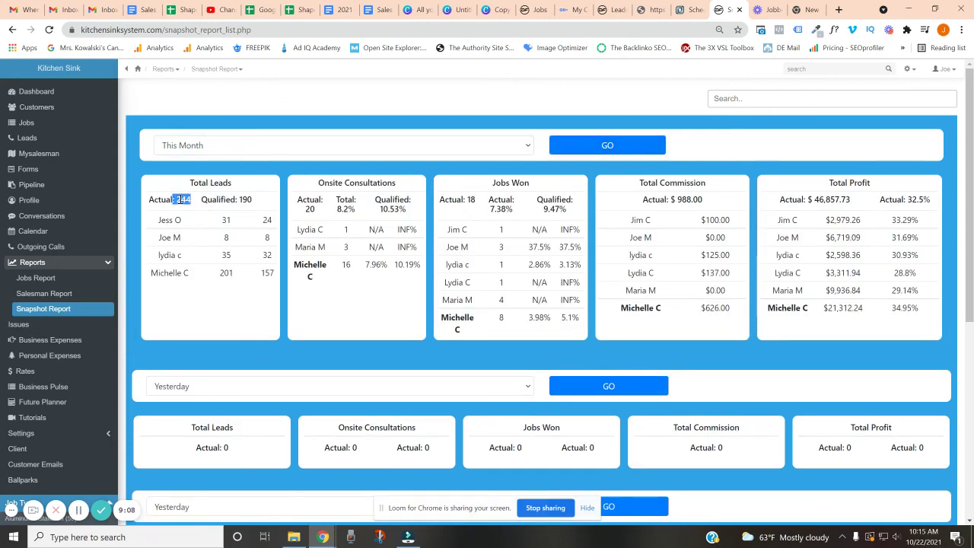
drag(236, 201, 385, 210)
click(380, 217)
drag(541, 212, 571, 216)
drag(784, 199, 880, 229)
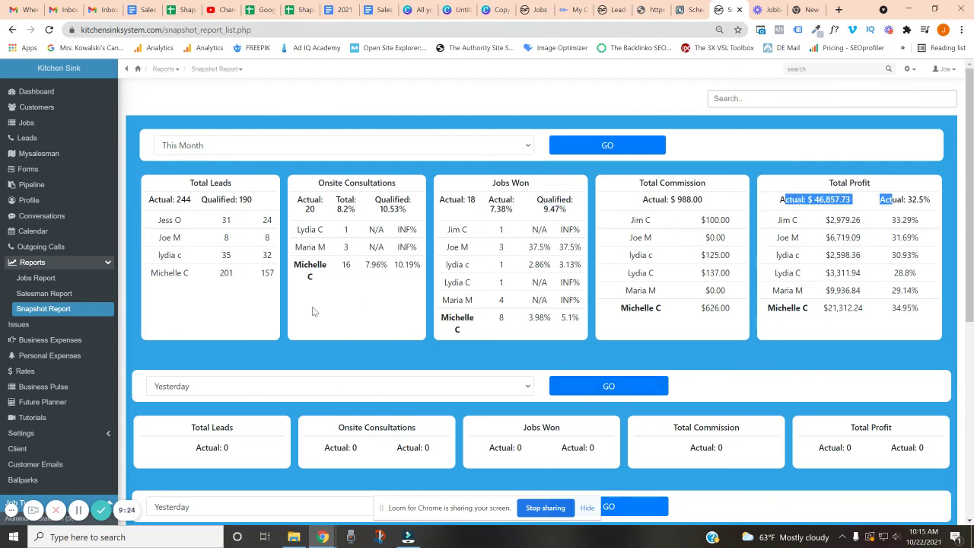